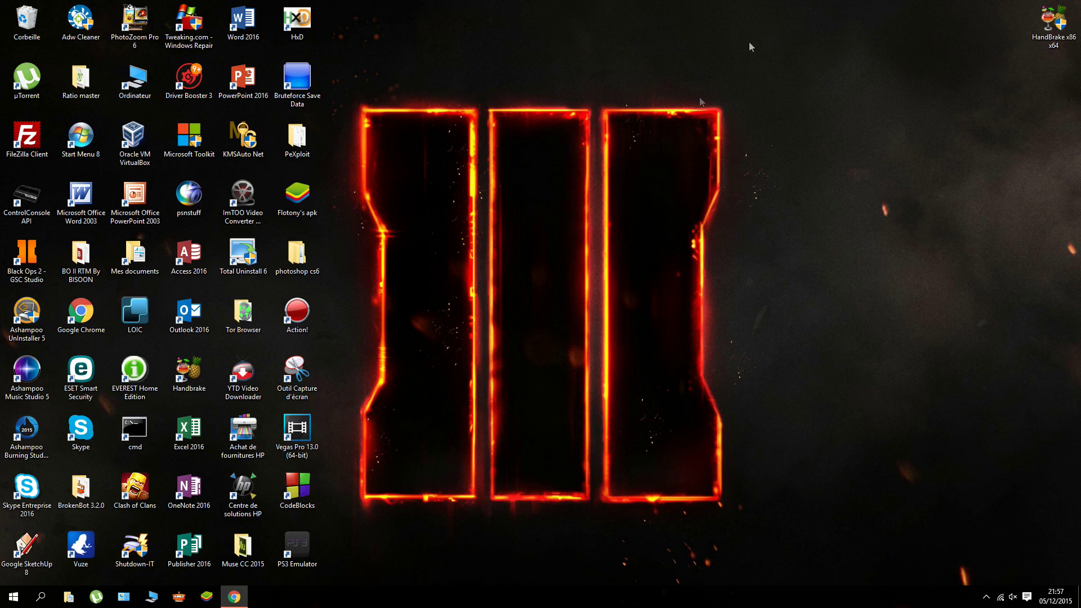
left_click_drag(720, 109, 358, 492)
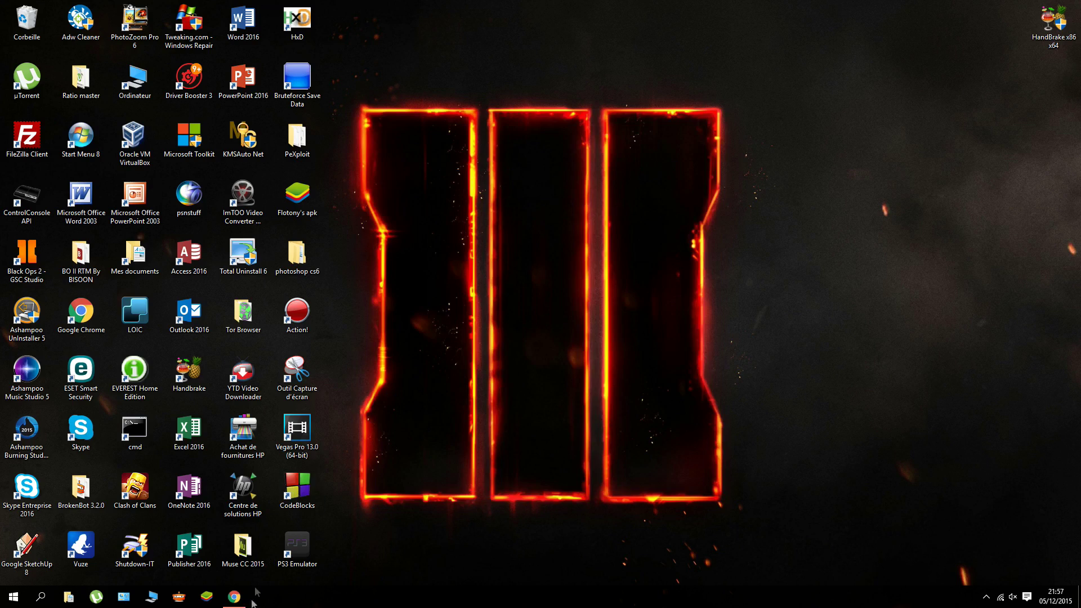
left_click(234, 597)
left_click(234, 597)
left_click(234, 596)
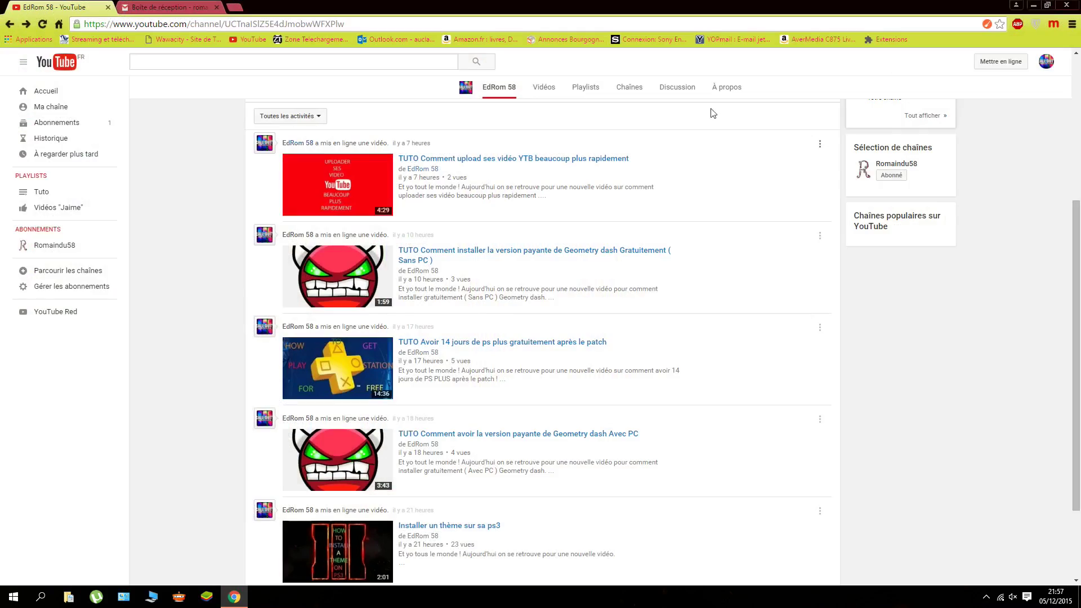
left_click(1033, 5)
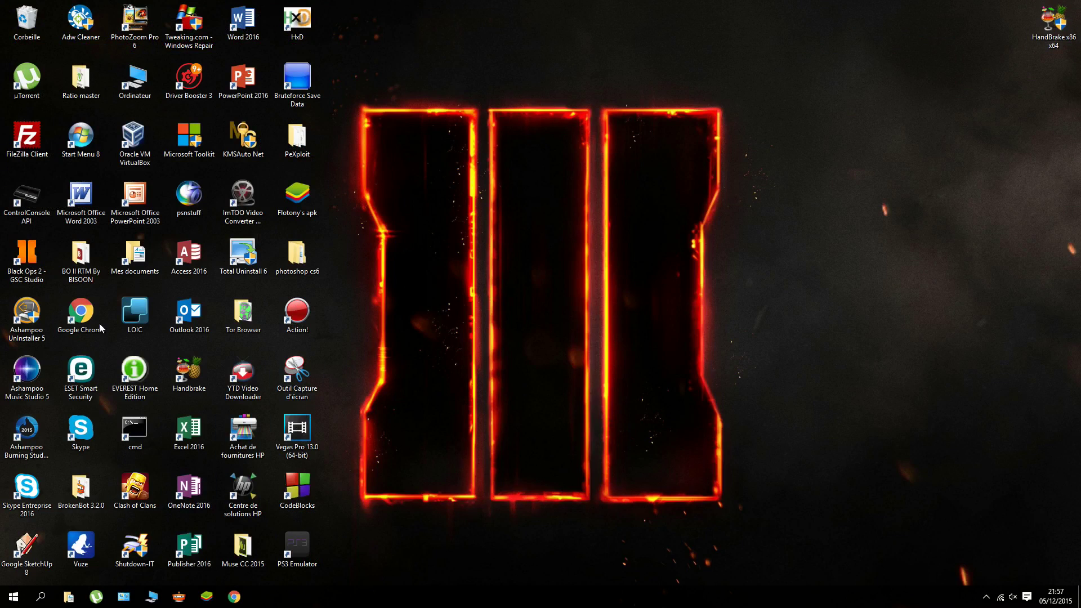
Open Google Chrome, search Google for "bluestacks" and open the official French BlueStacks website from the results.
double_click(81, 315)
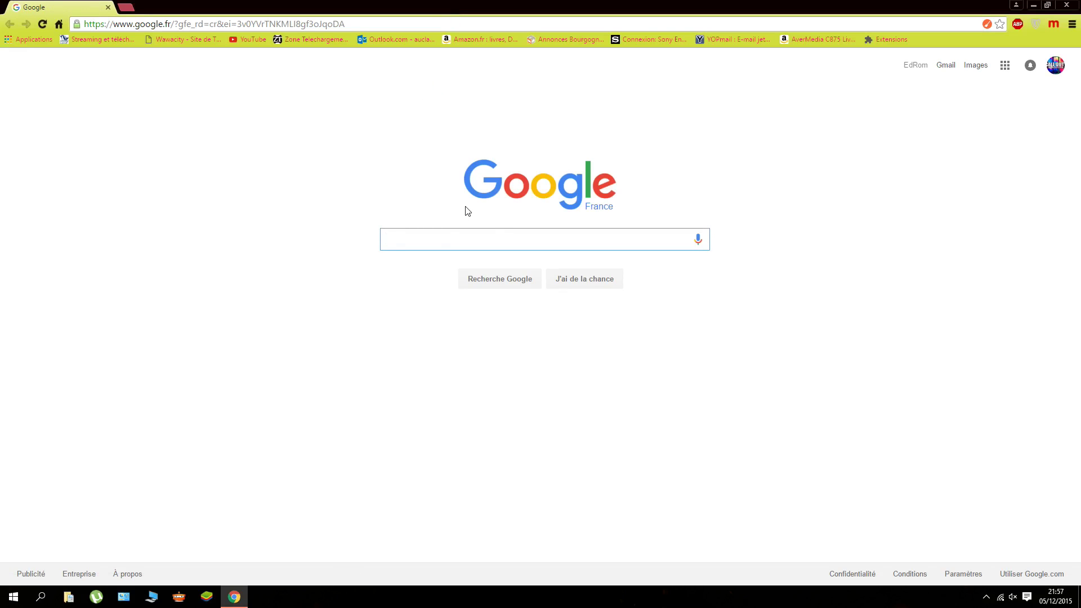
type("blues")
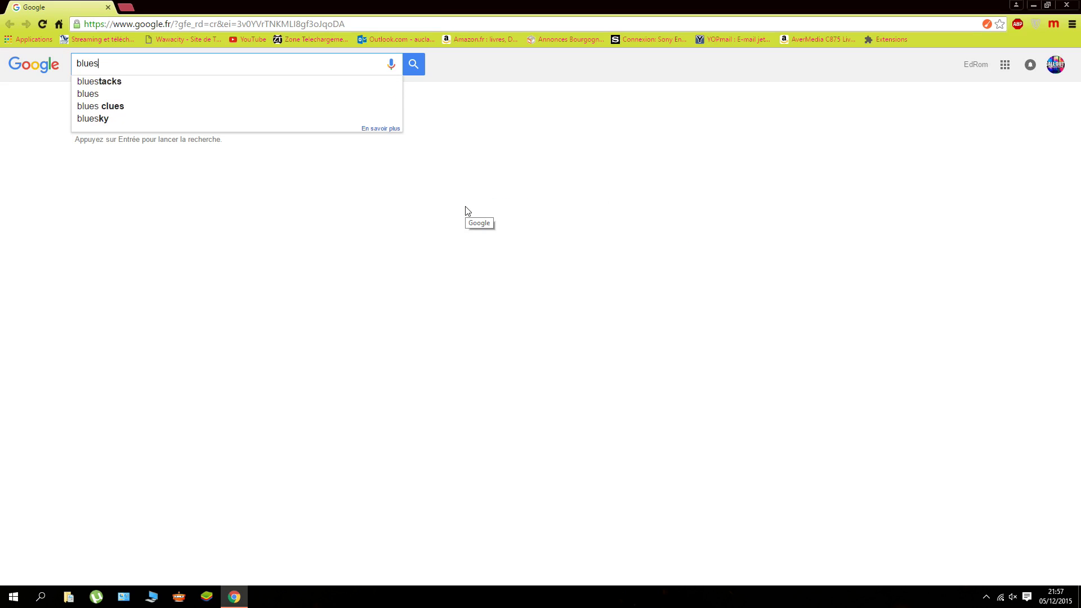
left_click(302, 82)
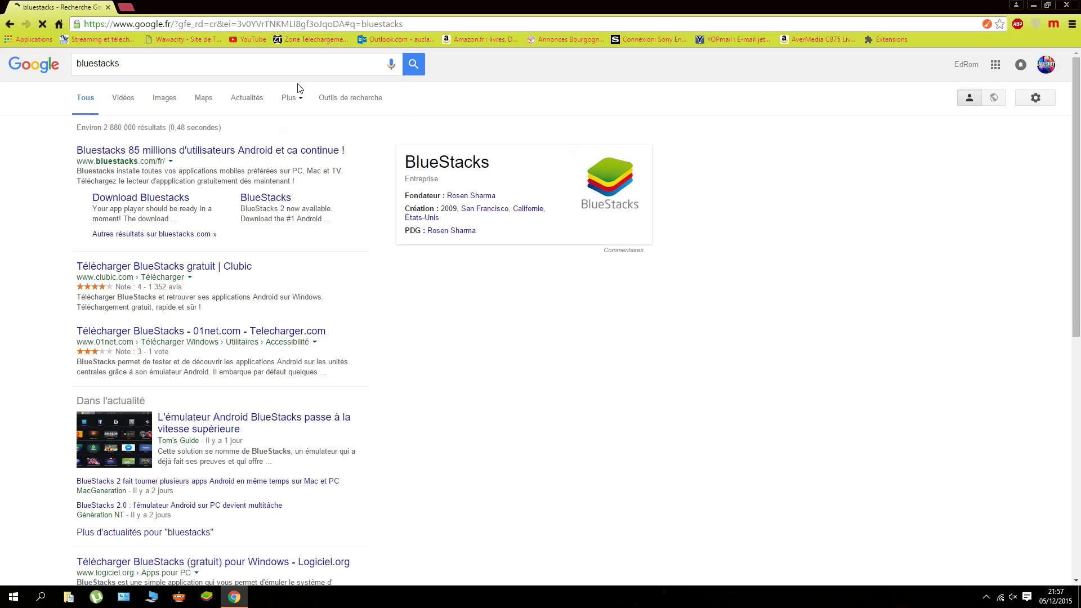
left_click(267, 152)
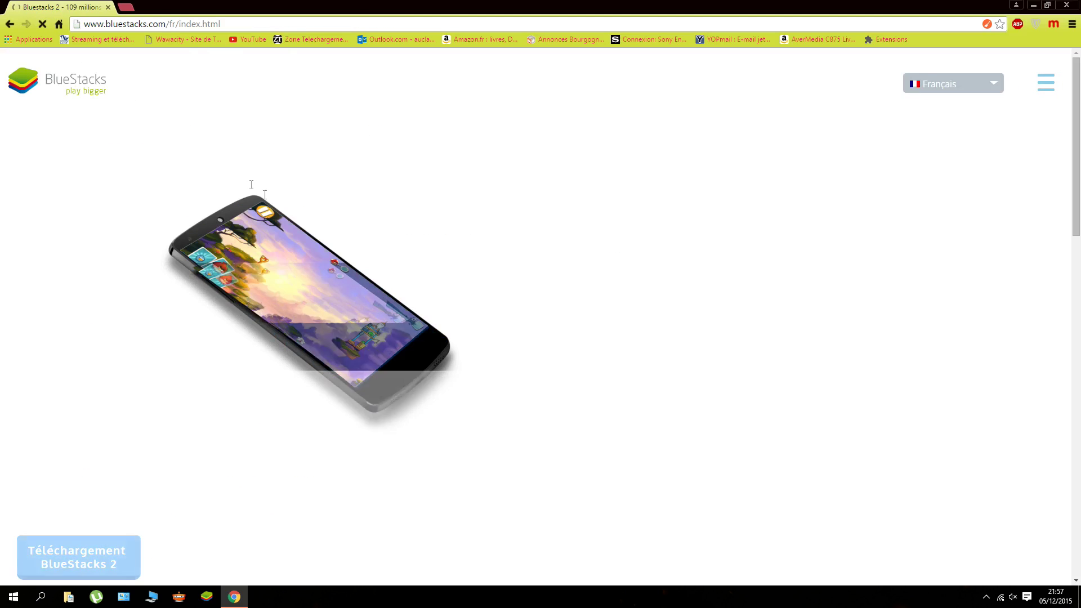
Download the BlueStacks 2 installer from the website's home page and show the browser's full list of downloads.
scroll(422, 354, "down", 6)
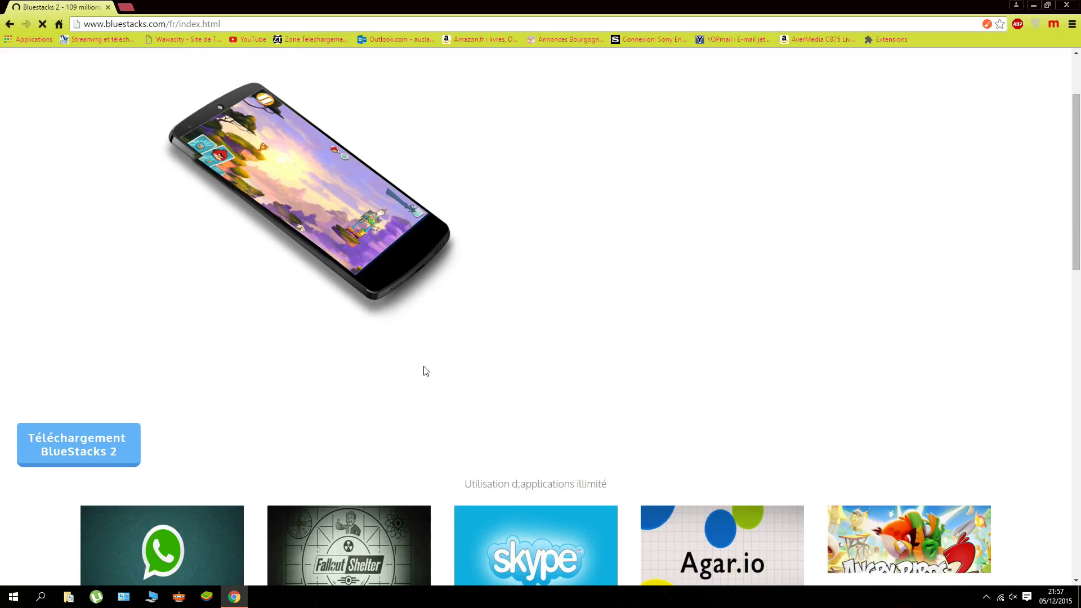
scroll(428, 369, "down", 12)
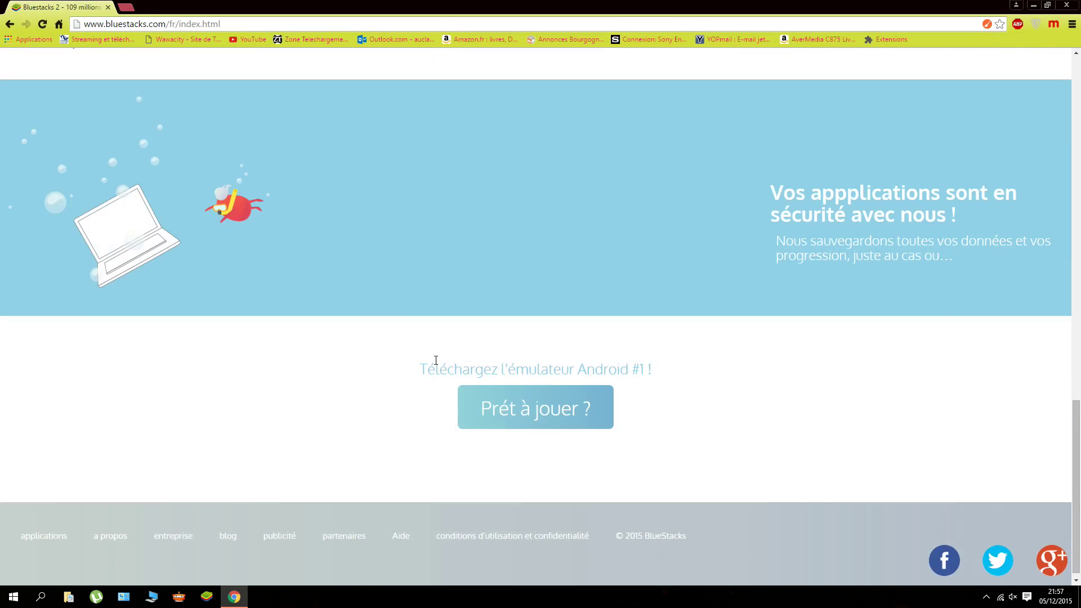
scroll(437, 361, "up", 15)
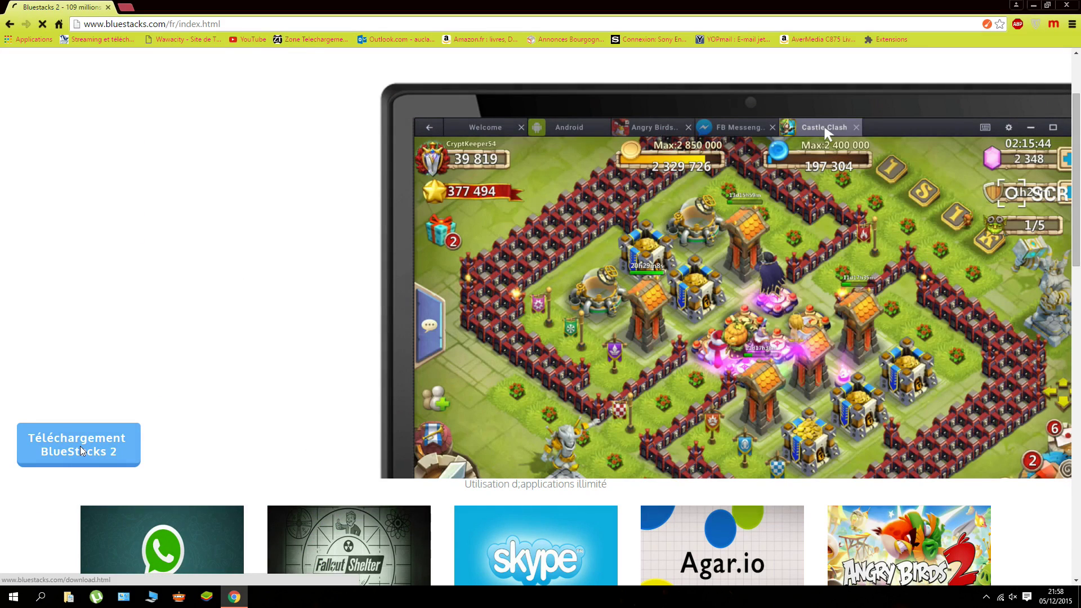
left_click(80, 446)
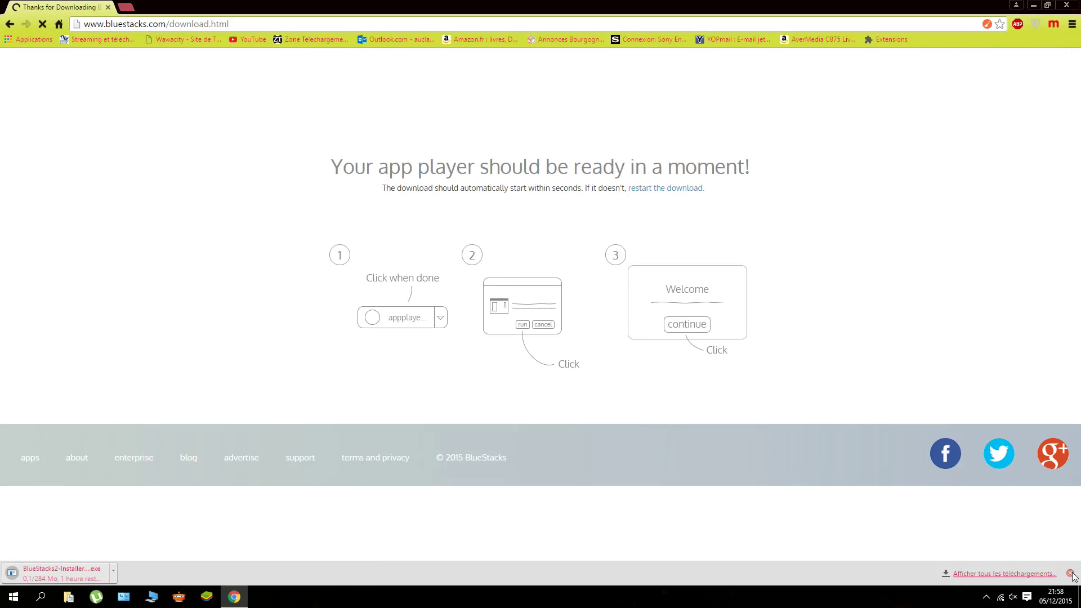
left_click(1036, 573)
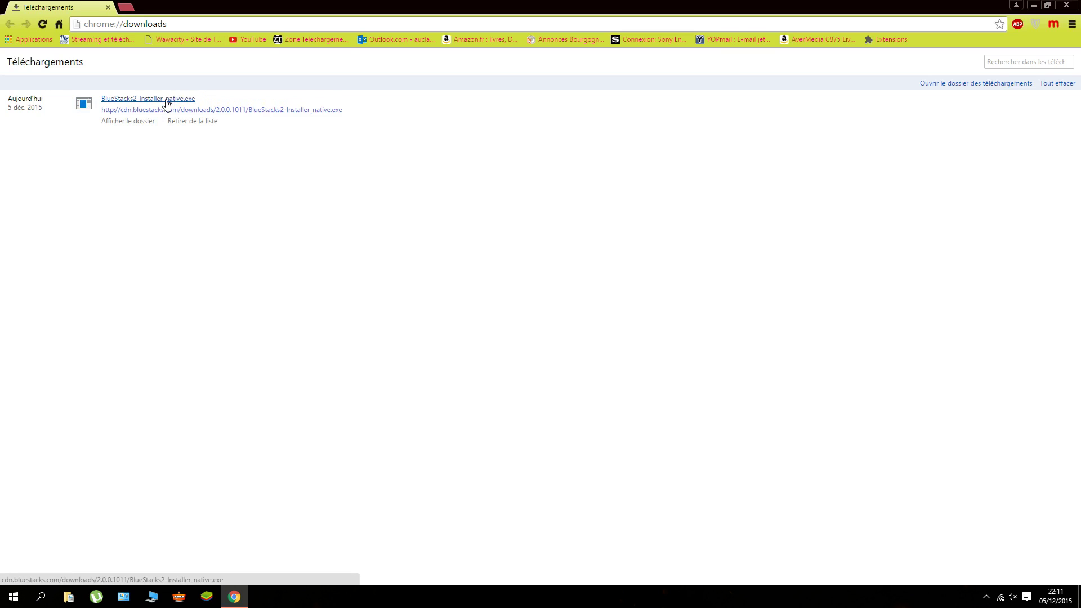
Run the downloaded BlueStacks2-Installer_native.exe, allow it to make changes, and minimize the browser window.
key("super+Down")
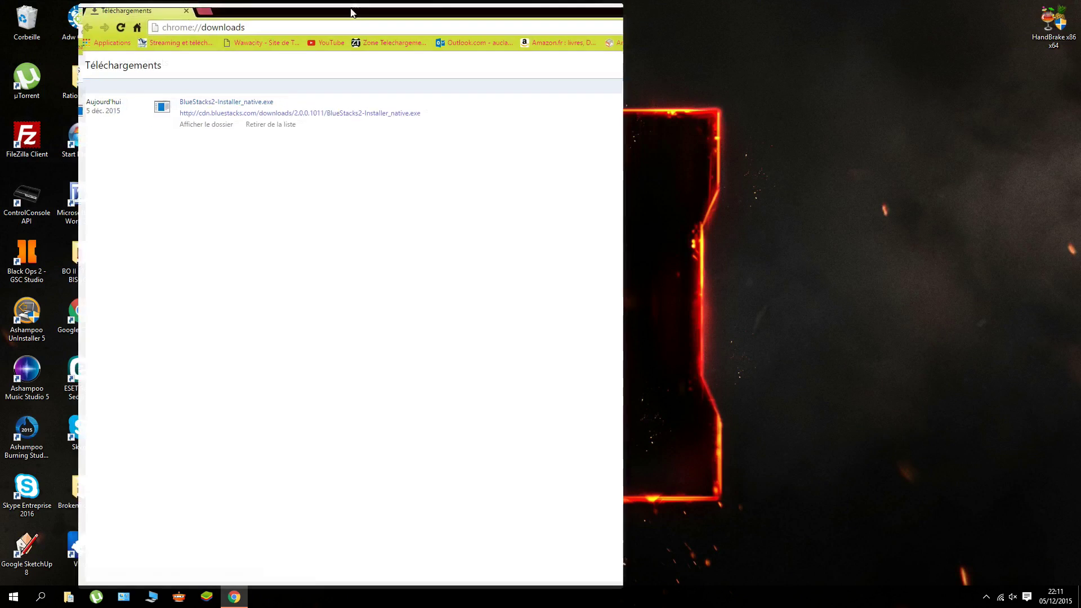
left_click(235, 139)
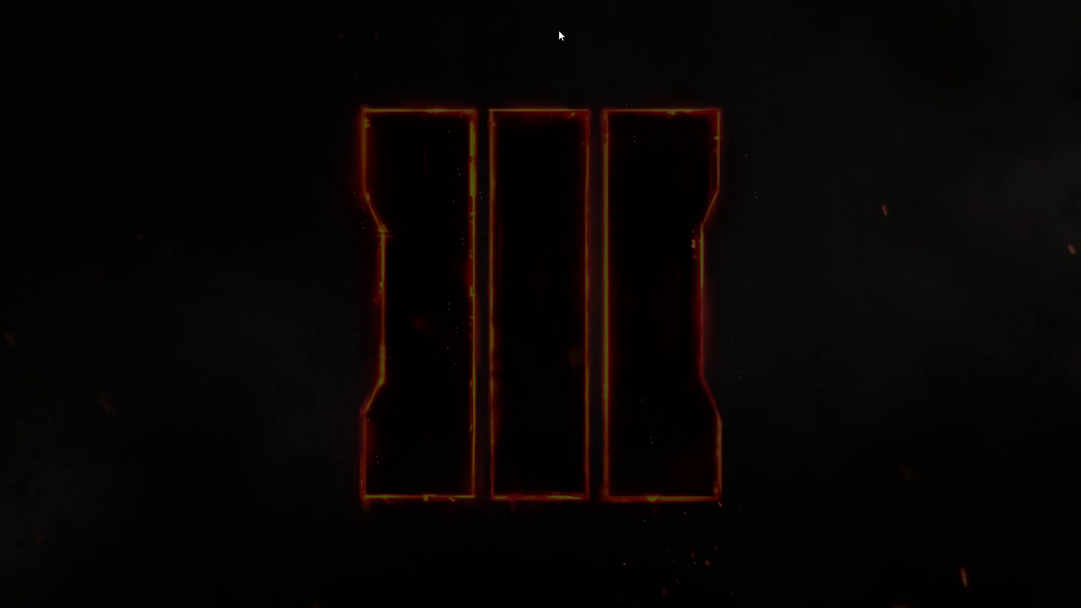
left_click(588, 320)
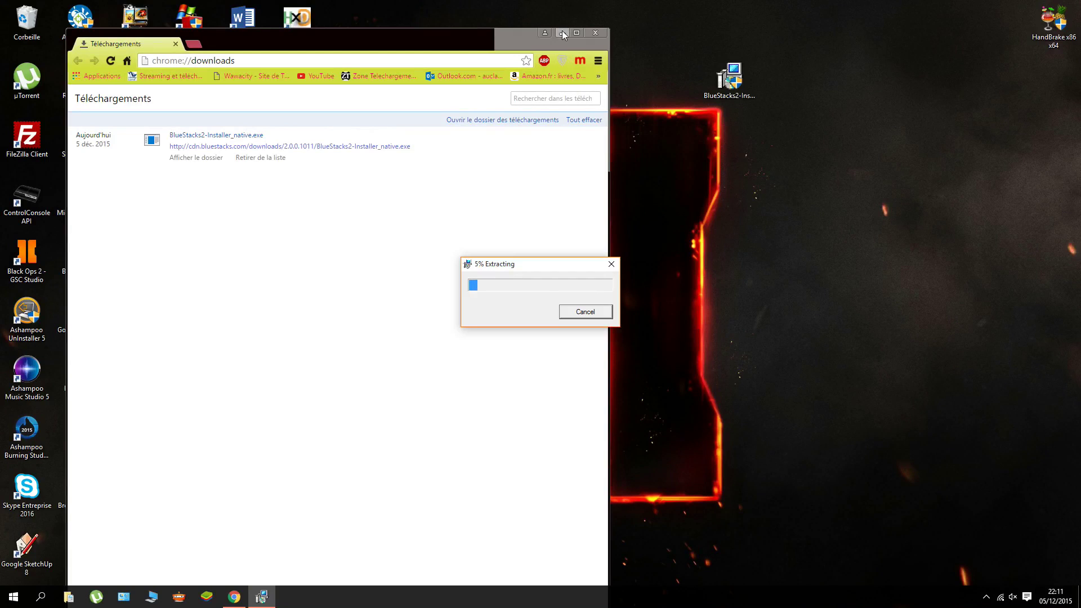
left_click(562, 32)
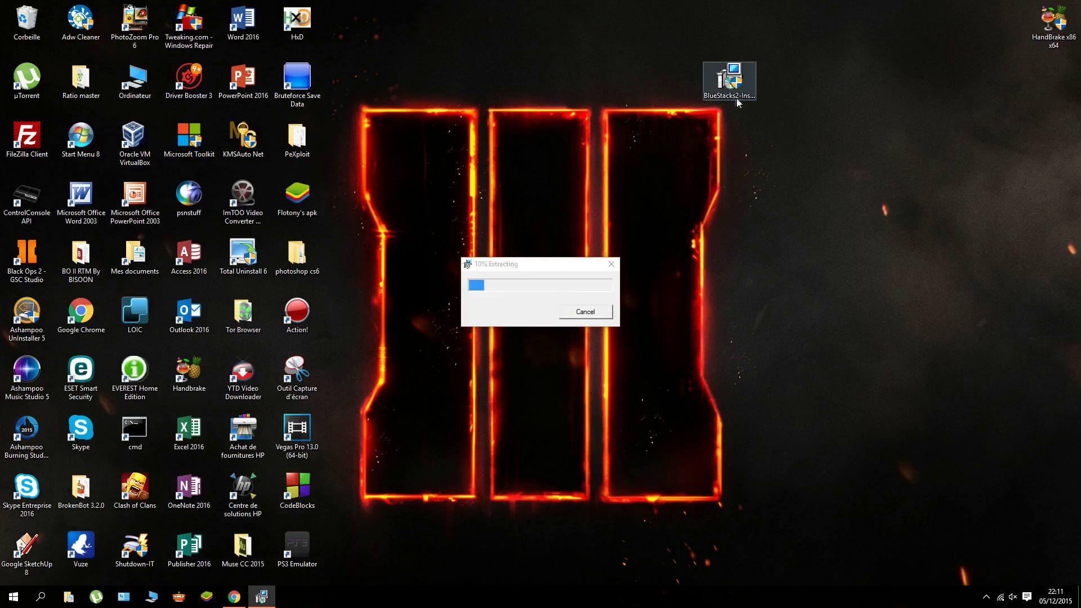
Check the file size in the properties of the BlueStacks installer on the desktop, and close the properties.
right_click(734, 98)
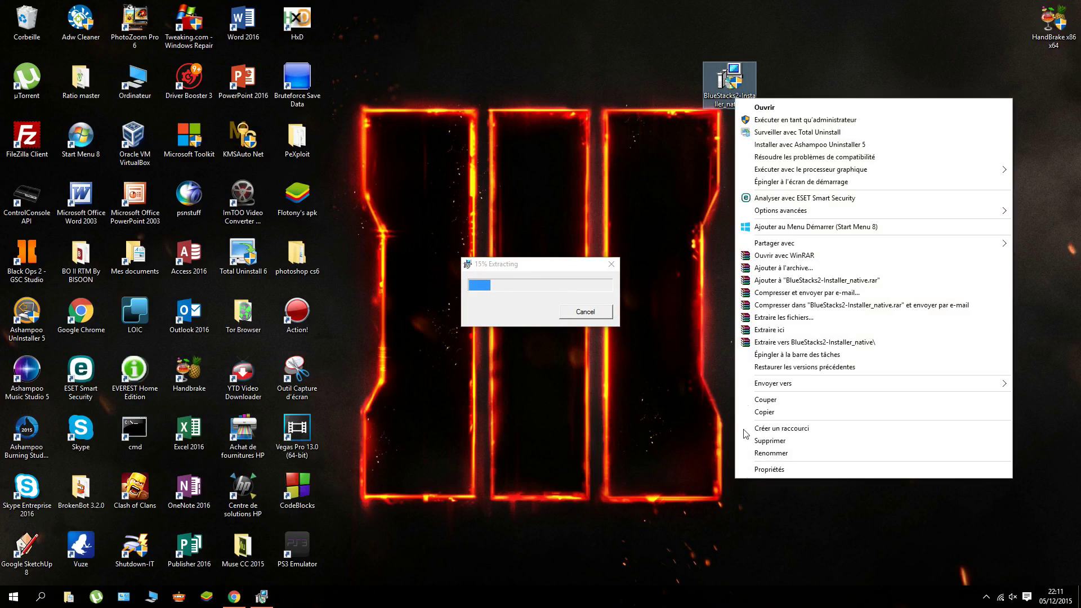
left_click(758, 475)
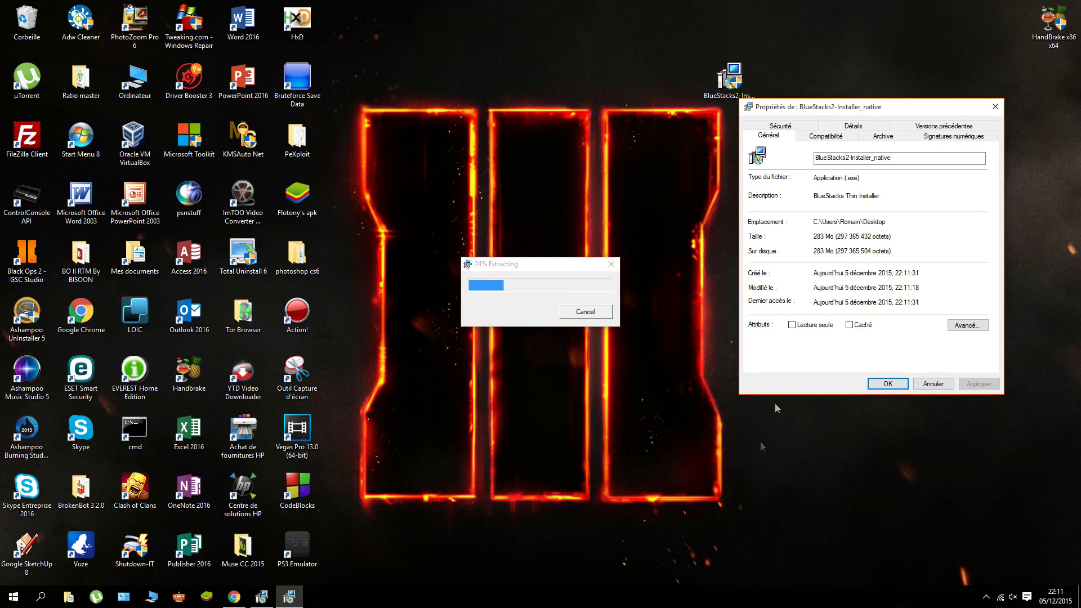
left_click(996, 107)
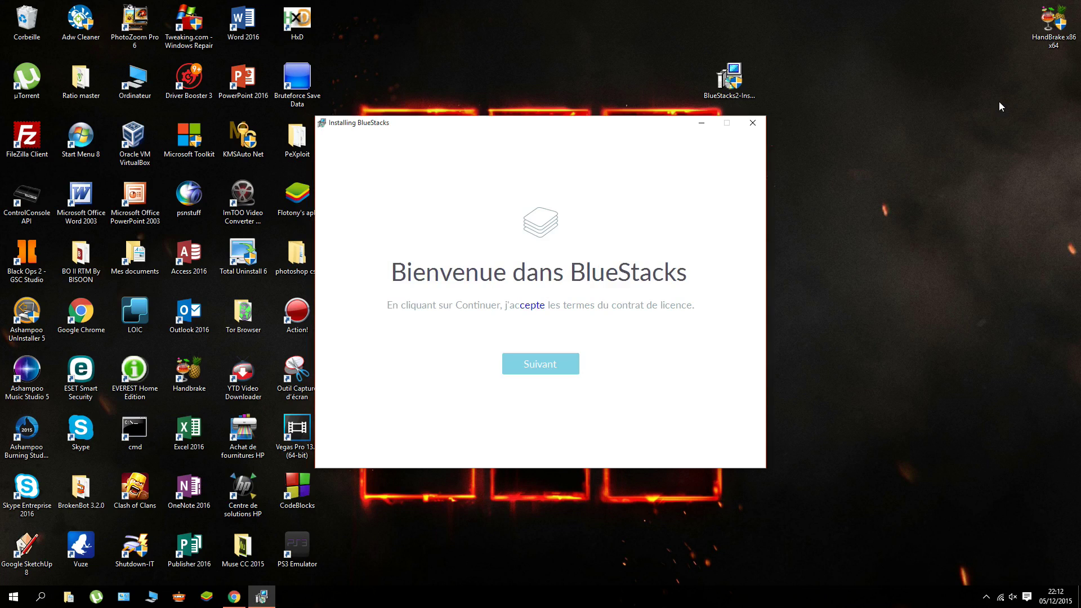
Accept the licence terms, install BlueStacks with App Store access and application notifications enabled, and finish without starting it.
left_click(551, 363)
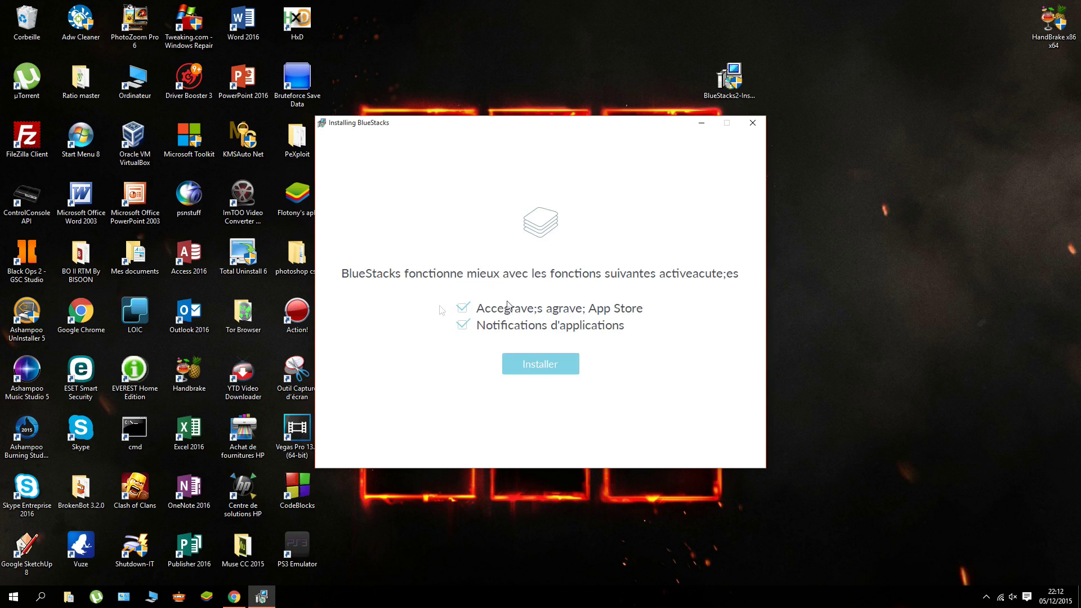
left_click(553, 369)
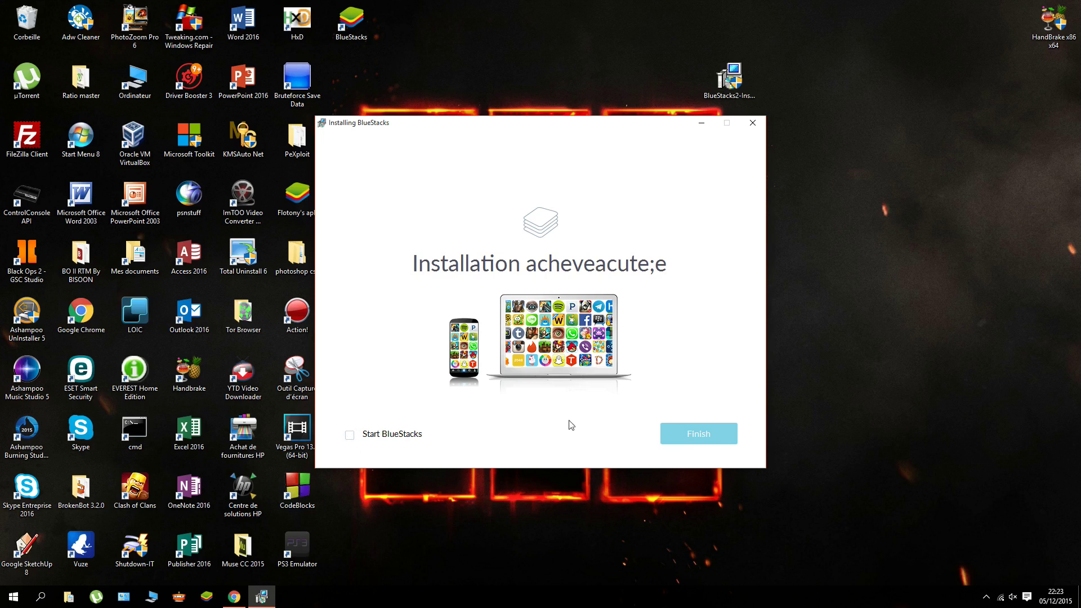
left_click(702, 441)
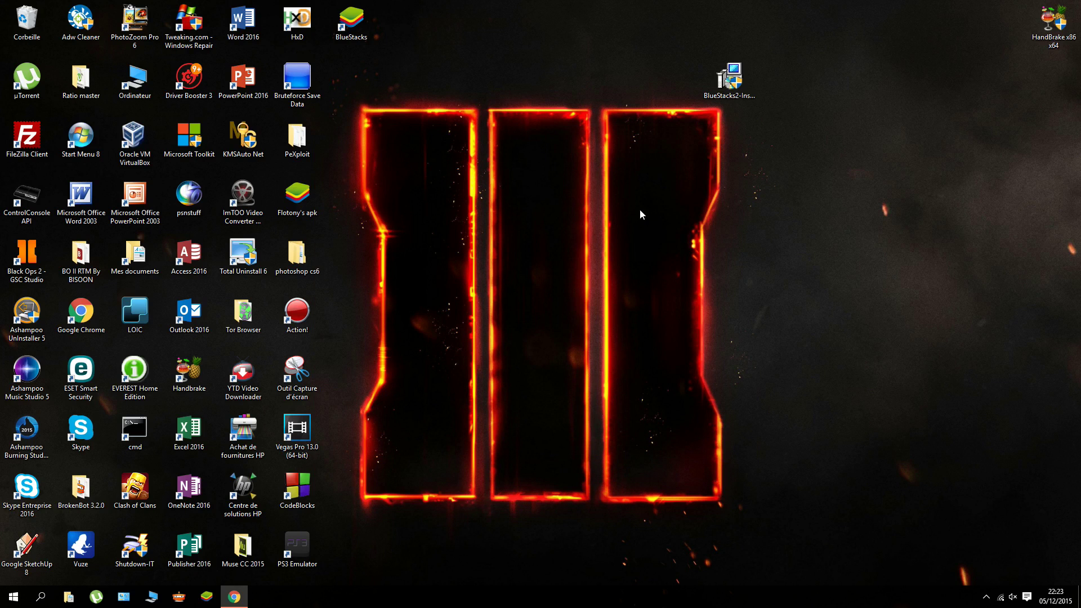
Move the installer under the HandBrake icon and the BlueStacks shortcut to an open desktop area, and launch BlueStacks.
left_click_drag(712, 96, 1003, 99)
left_click_drag(353, 22, 733, 257)
double_click(738, 262)
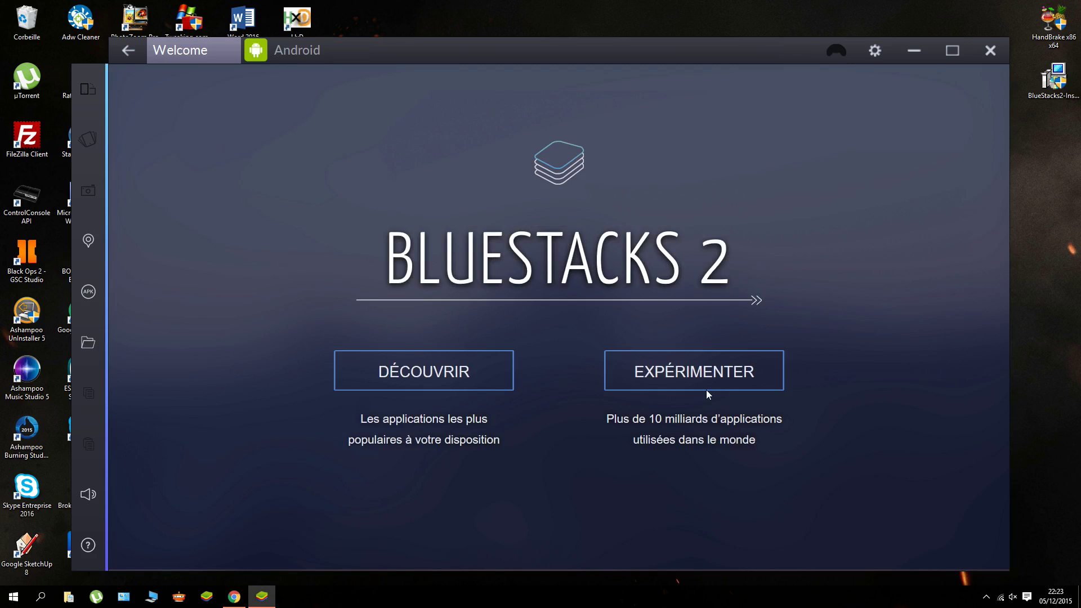
View the Découvrir and Expérimenter pages of the BlueStacks welcome screen and return to the welcome screen.
left_click(474, 354)
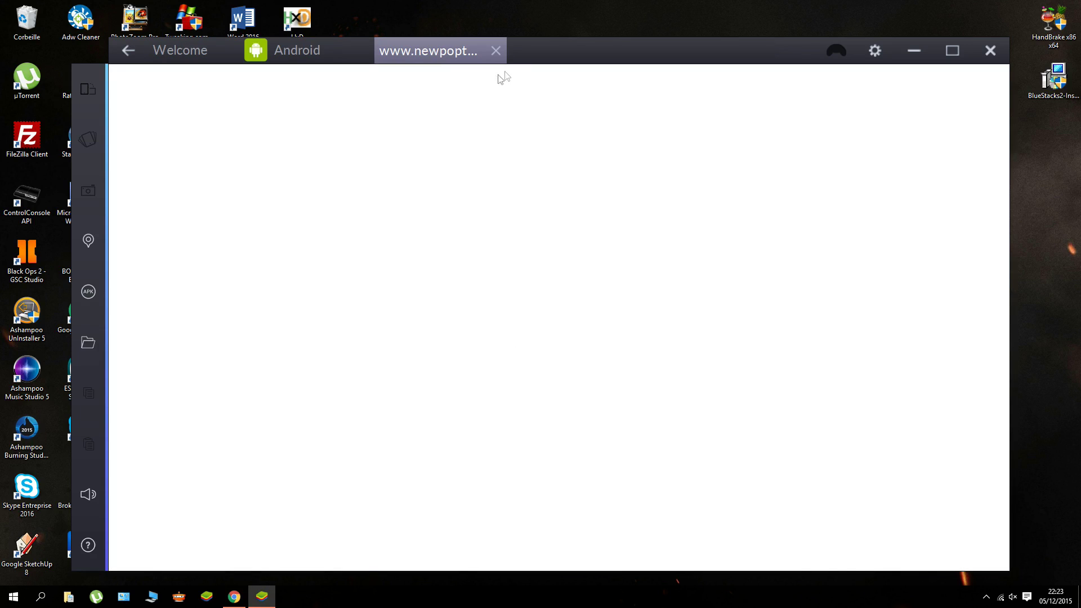
left_click(496, 51)
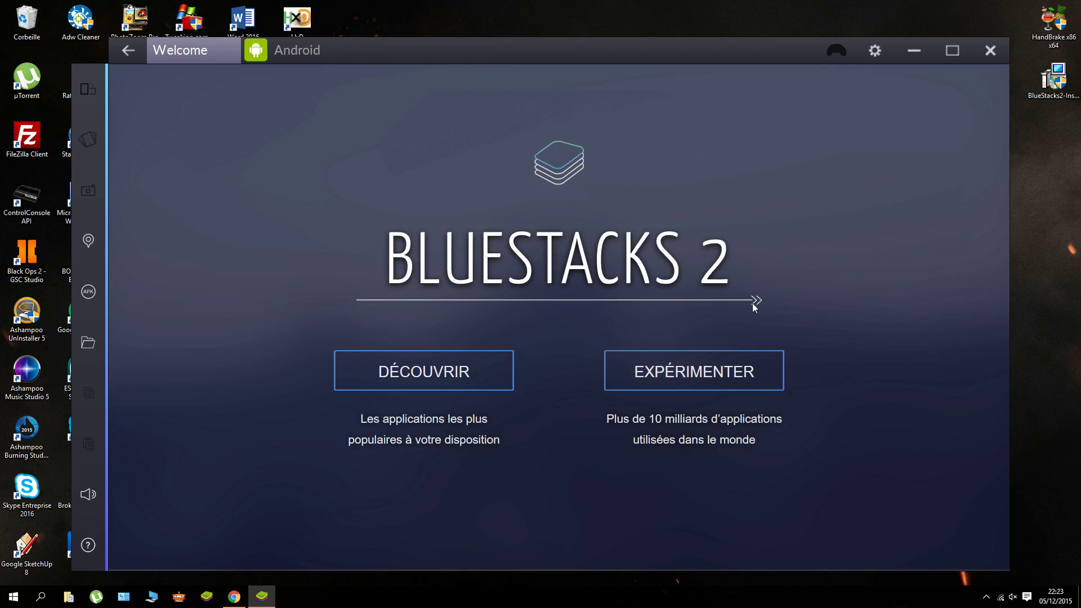
left_click(683, 359)
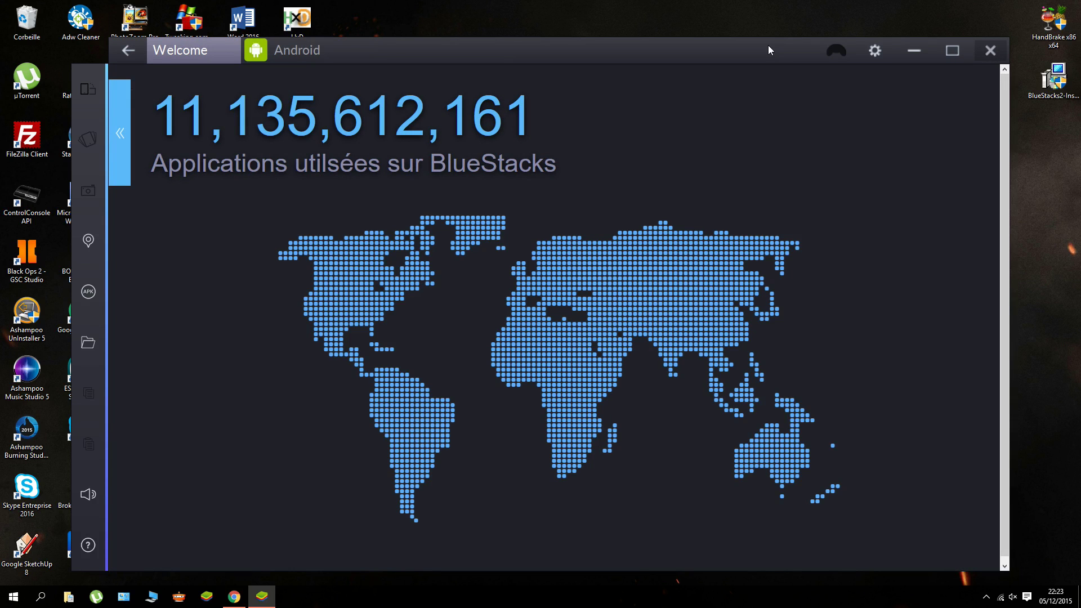
left_click(126, 50)
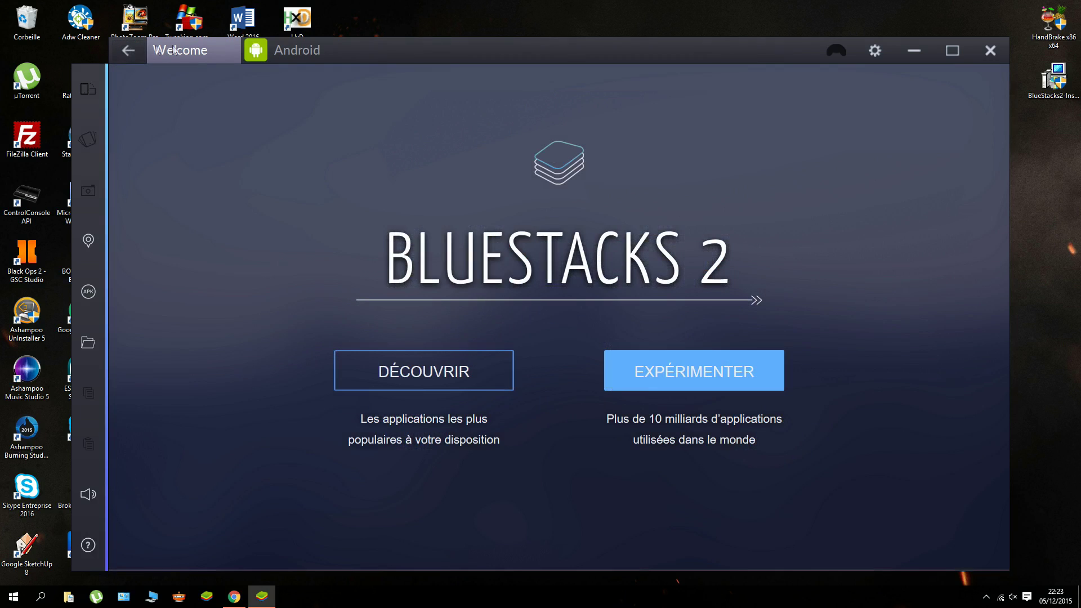
left_click(300, 46)
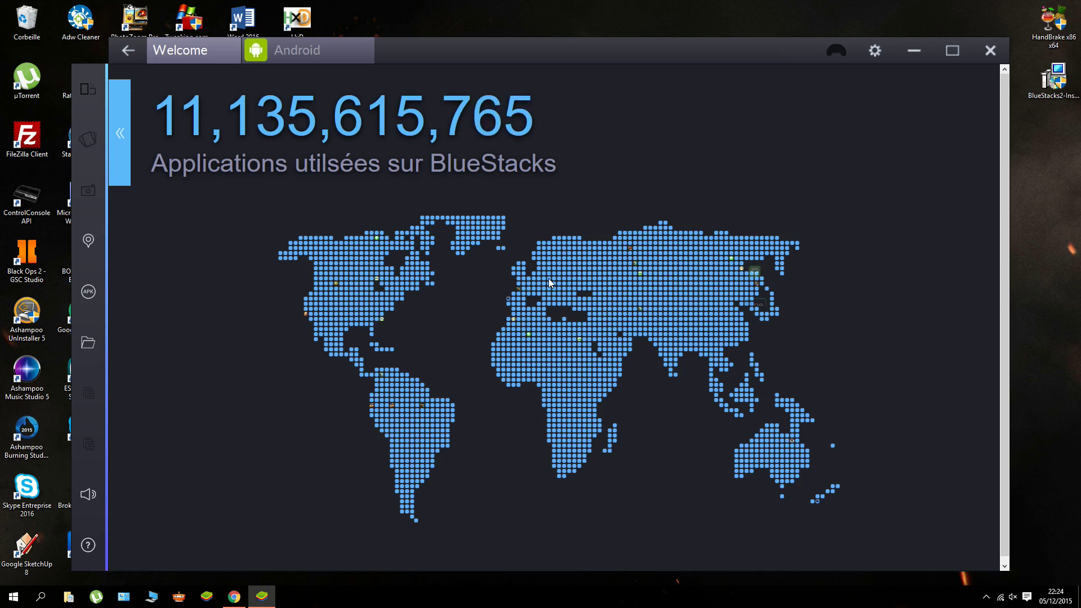
left_click(913, 51)
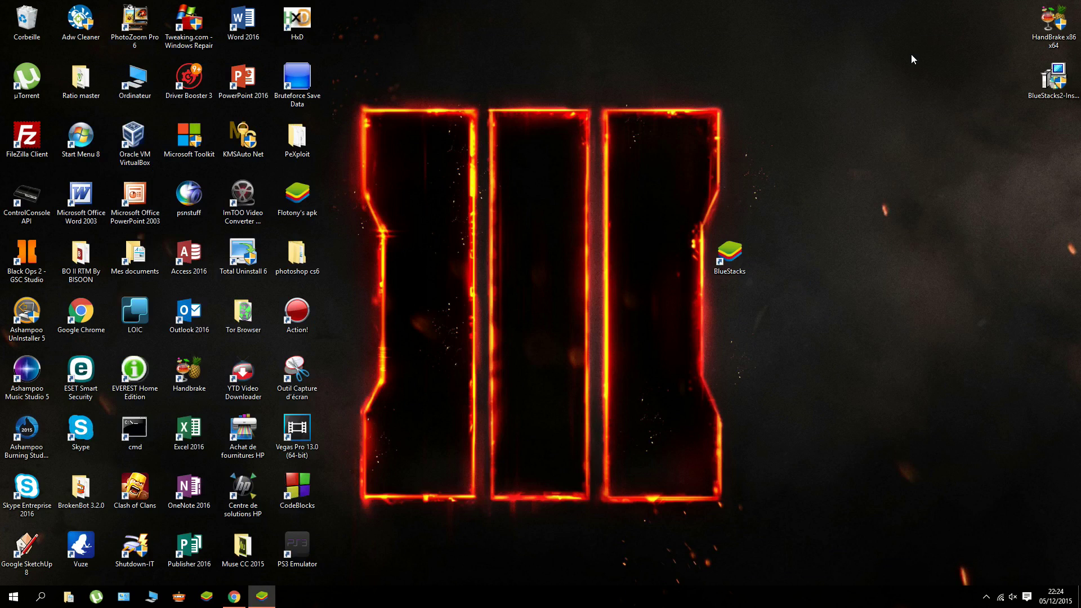
left_click(262, 597)
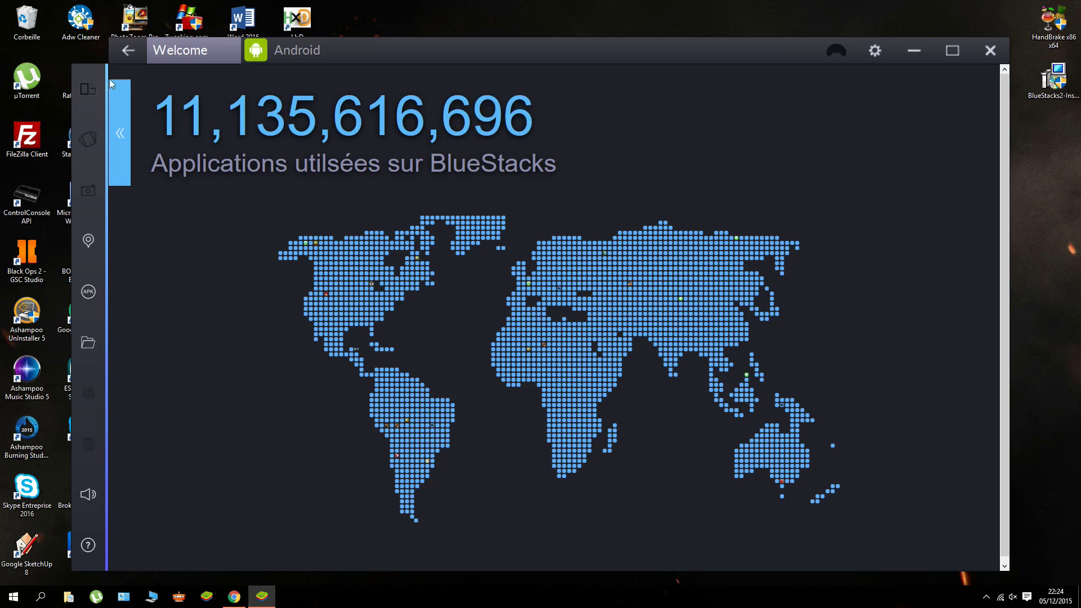
left_click(129, 52)
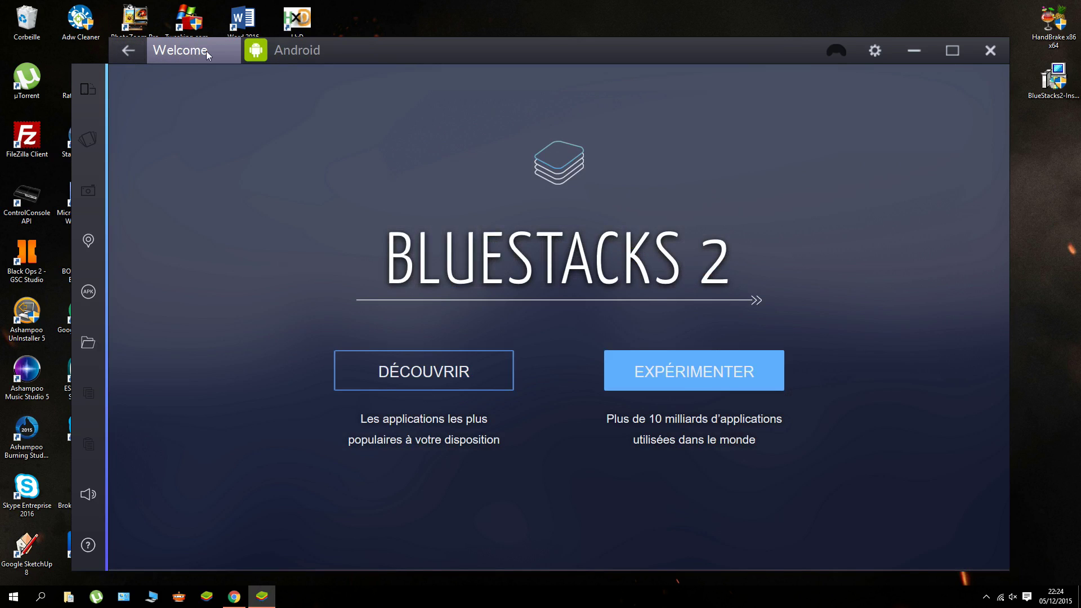
Switch BlueStacks to its Android environment and let it initialise until the Android home screen loads.
left_click(281, 53)
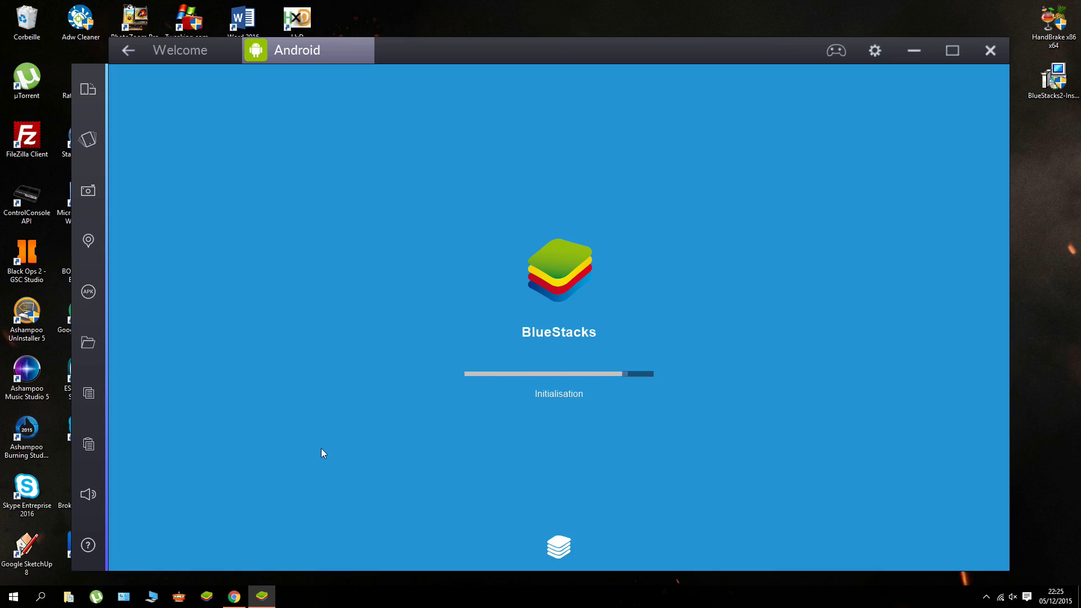
left_click(177, 50)
left_click(264, 56)
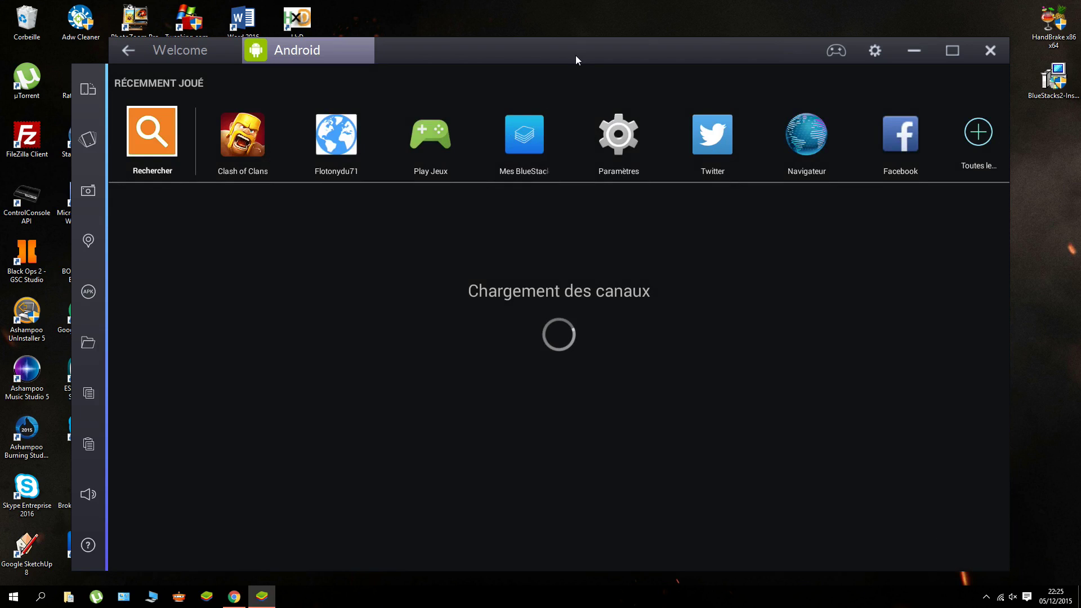
Move the BlueStacks window to the screen's upper edge, view all installed applications, and return to the Android home screen.
left_click_drag(575, 49, 613, 20)
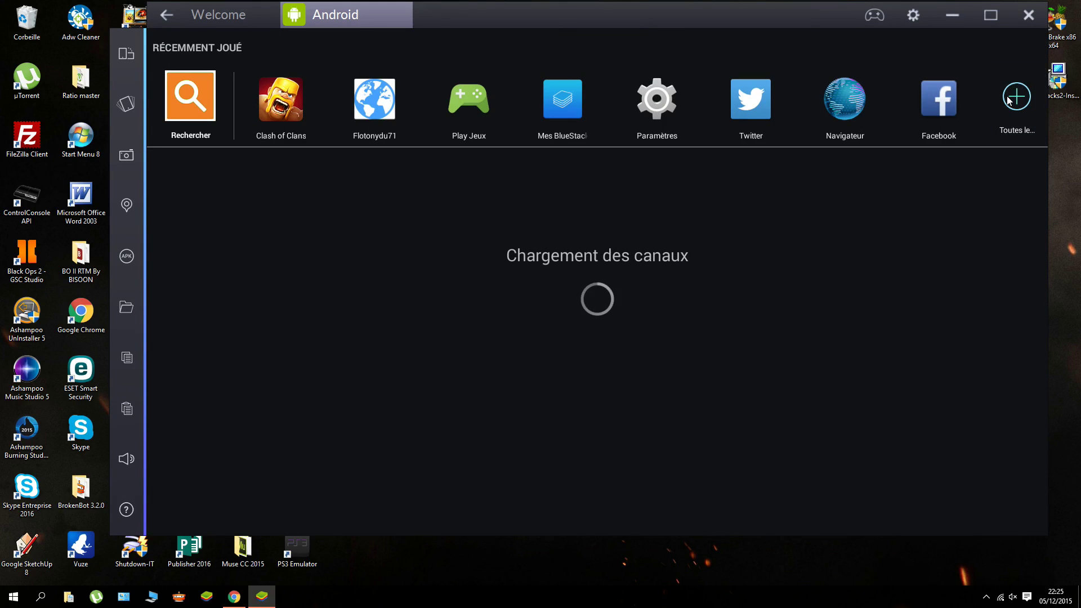
left_click(1026, 105)
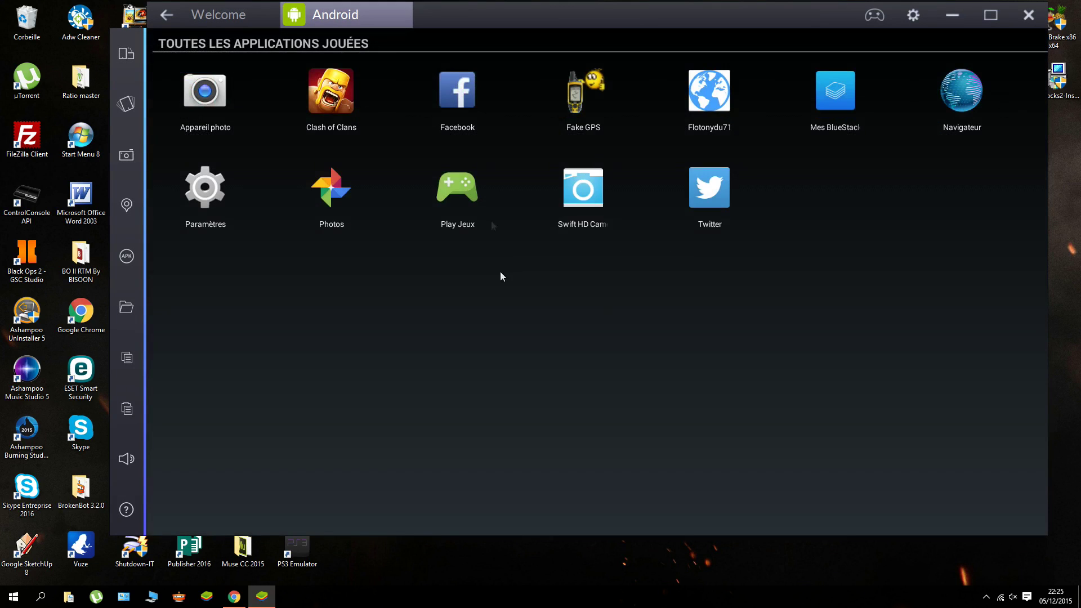
left_click(159, 17)
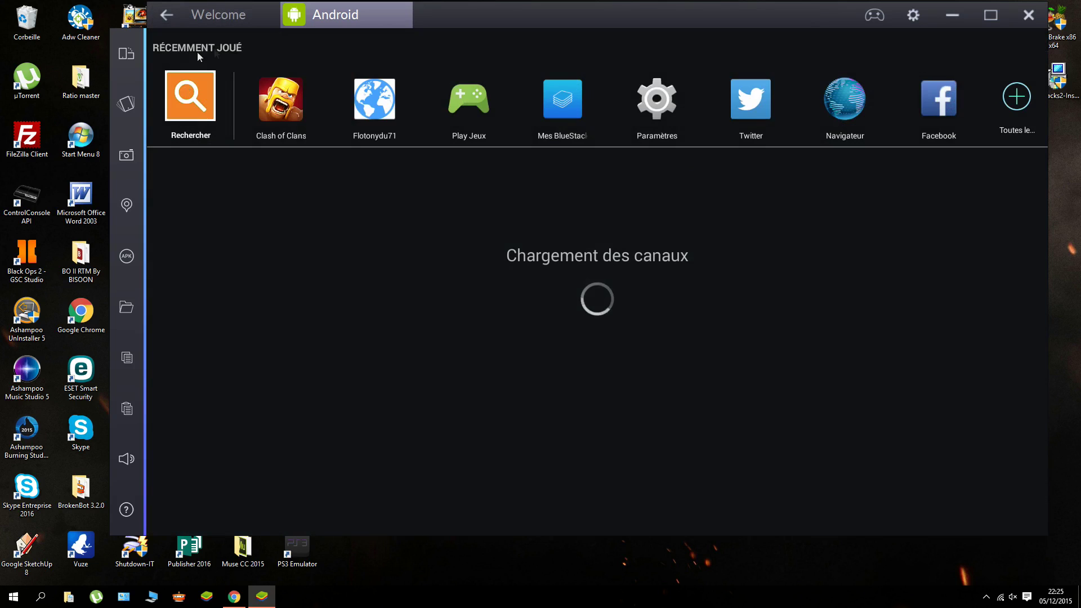